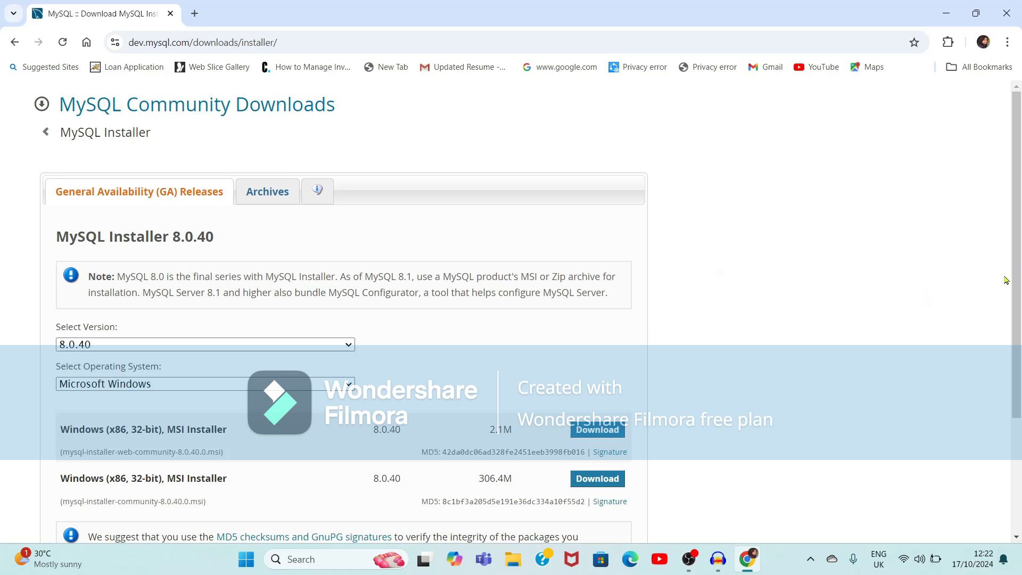
Scroll the MySQL Installer 8.0.40 page down to the two Windows MSI downloads (2.1M and 306.4M)
scroll(1018, 197, "down", 3)
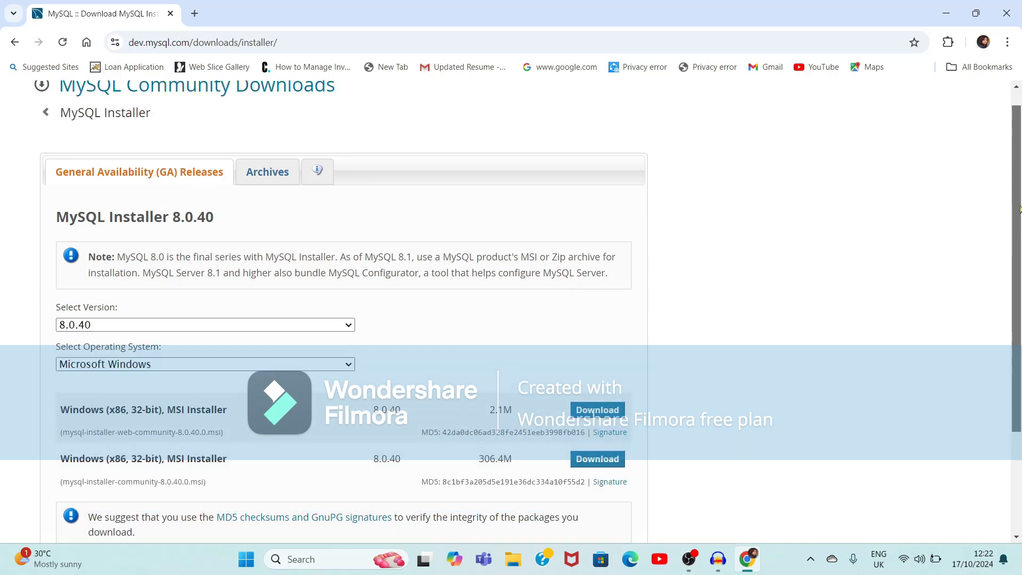
Download the 306.4M MySQL Installer 8.0.40 MSI without signing in and launch it
left_click_drag(1021, 309, 1012, 287)
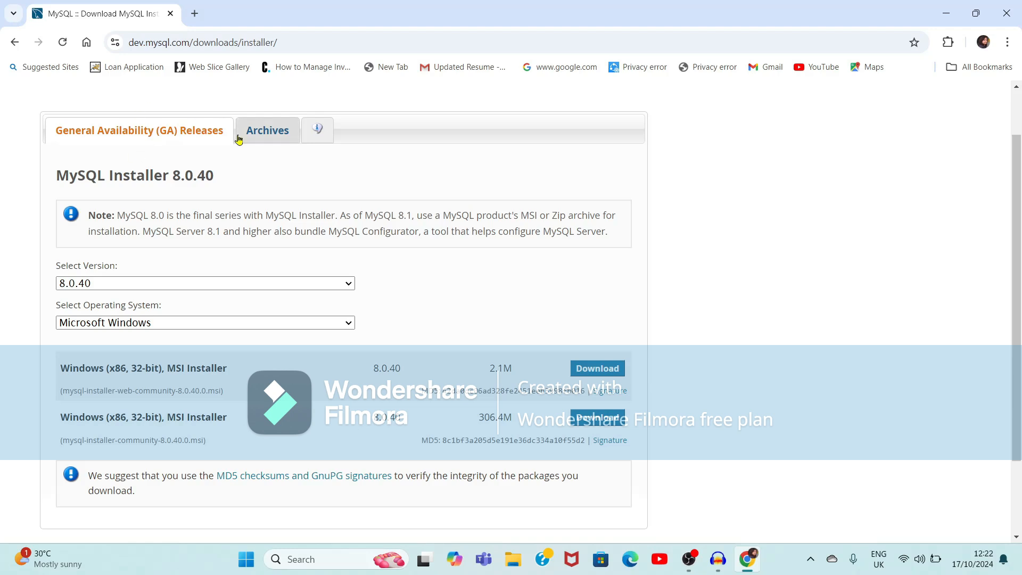
left_click(257, 137)
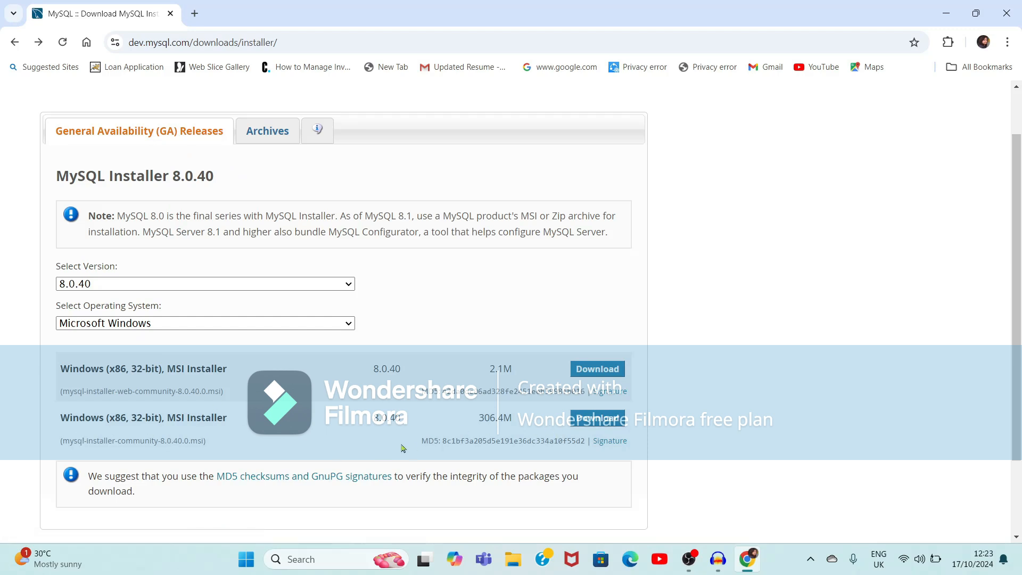
left_click(613, 421)
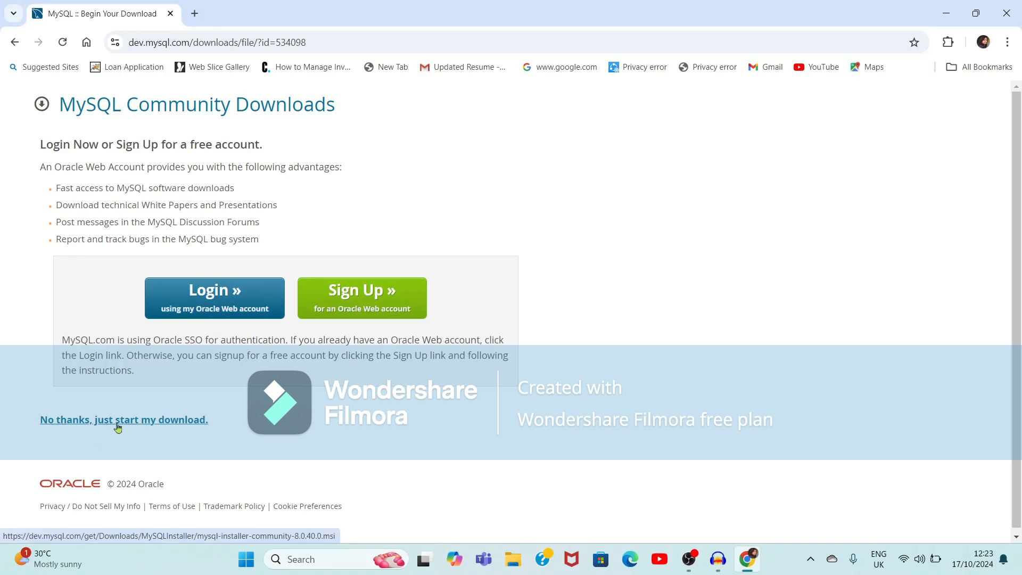
left_click(133, 428)
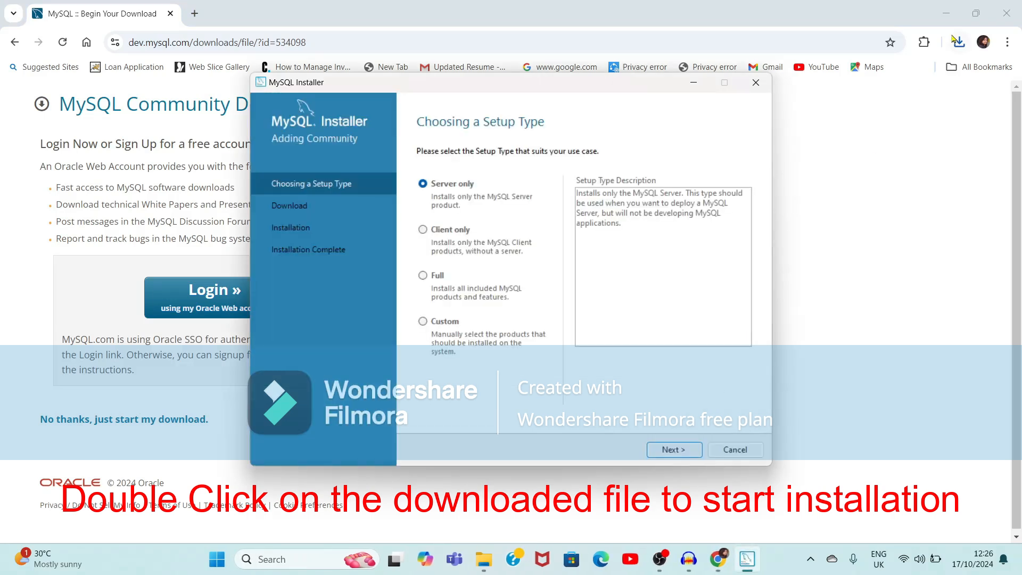
left_click(946, 13)
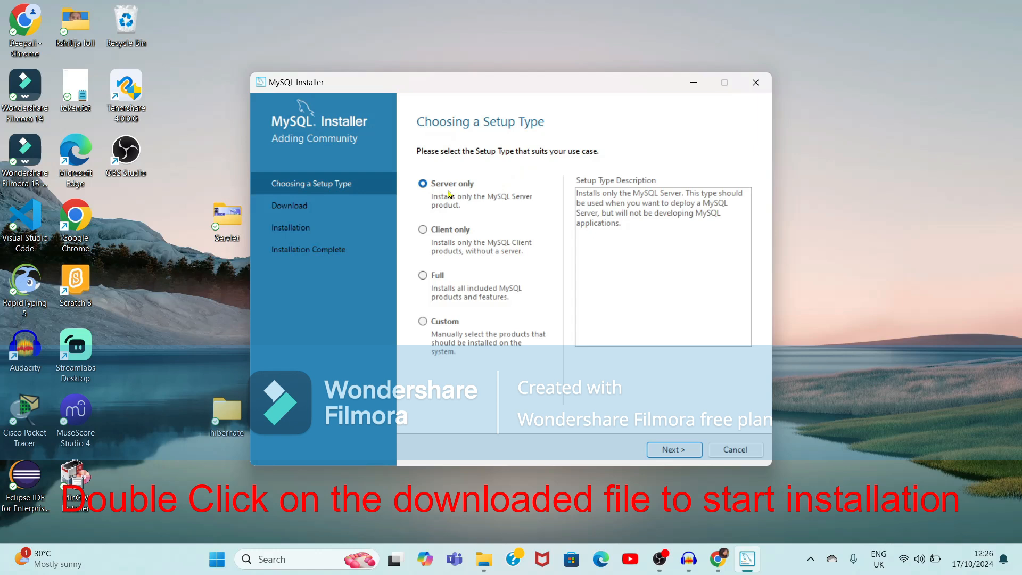
Compare the Client only and Full setup types, then choose Custom
left_click(422, 230)
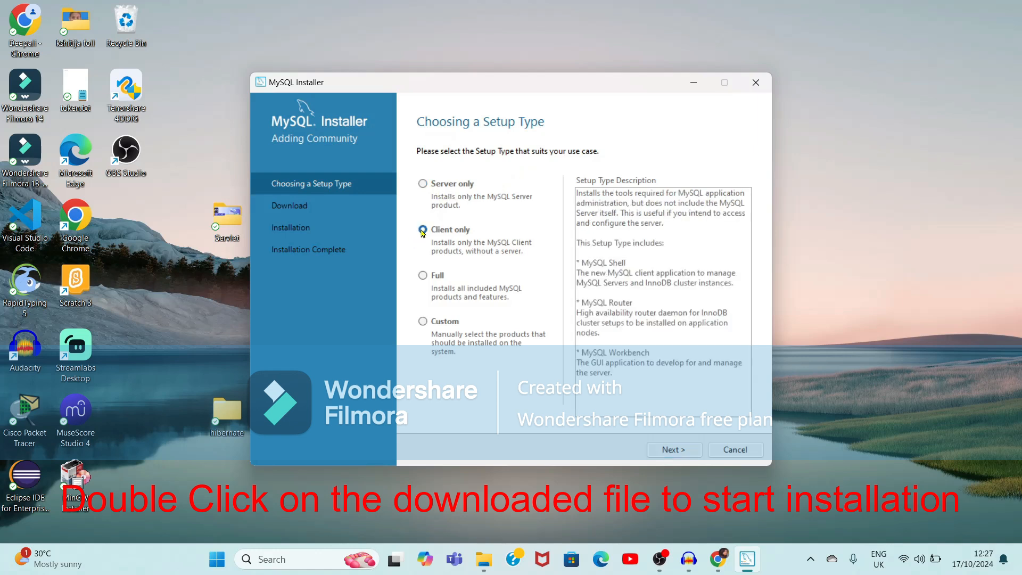
left_click(423, 276)
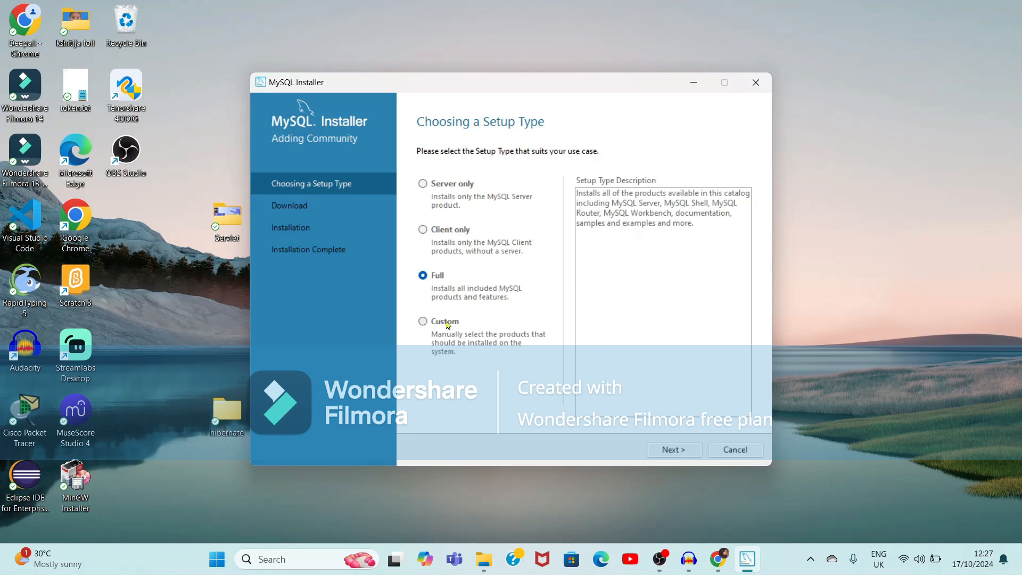
left_click(423, 323)
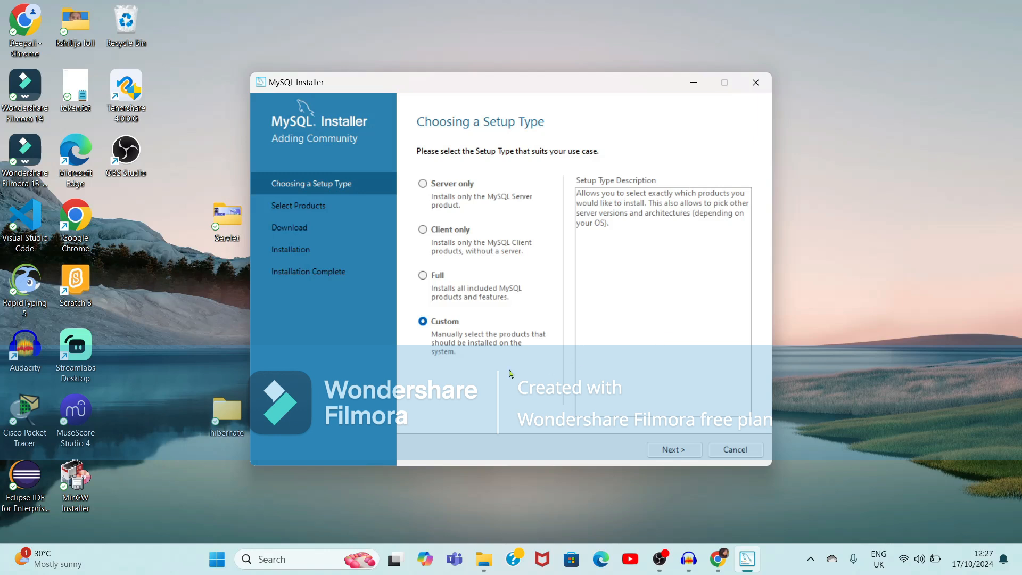
Add MySQL Server 8.0.40 - X64 to the Products To Be Installed list
left_click(674, 453)
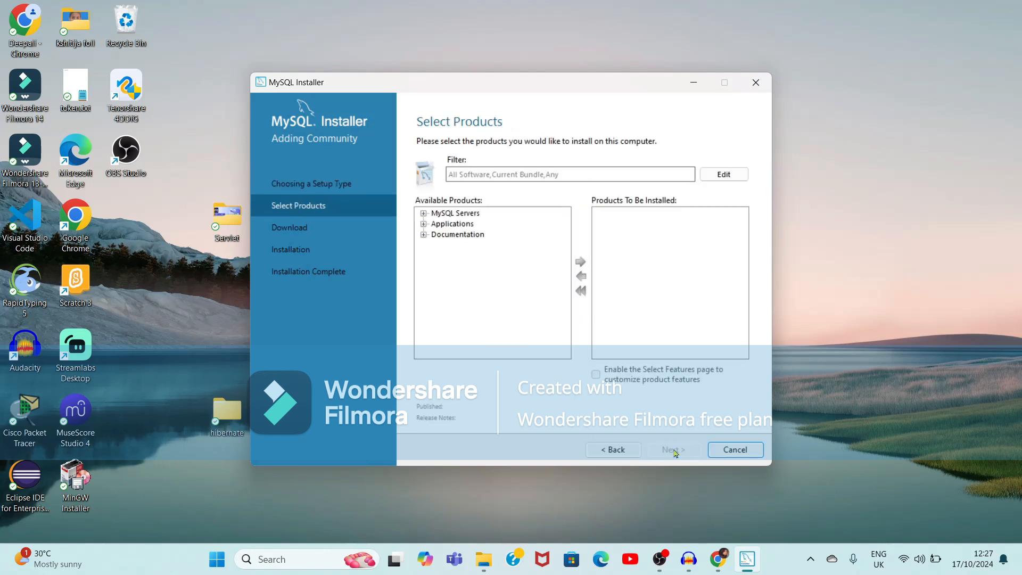
double_click(456, 214)
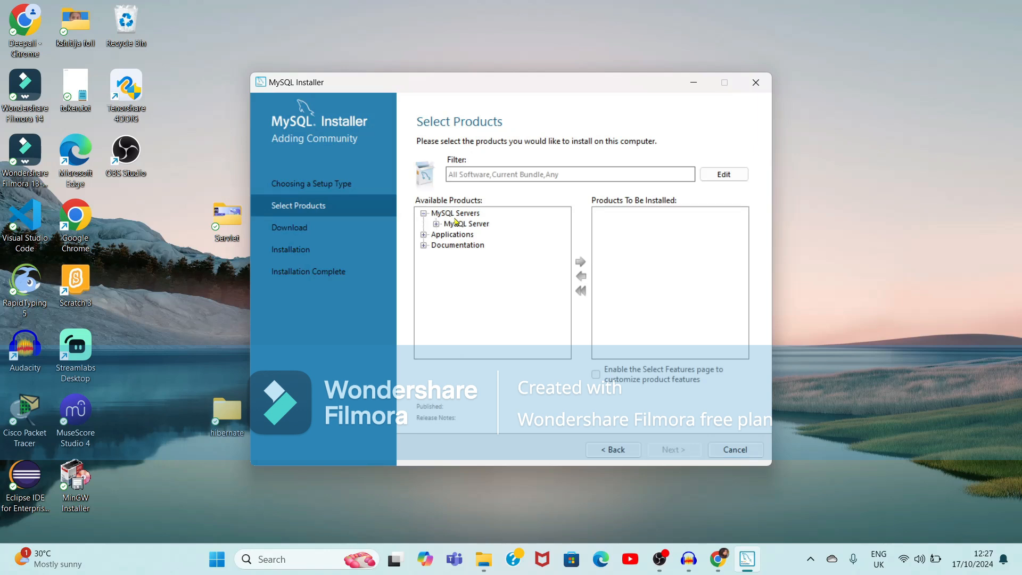
left_click(436, 224)
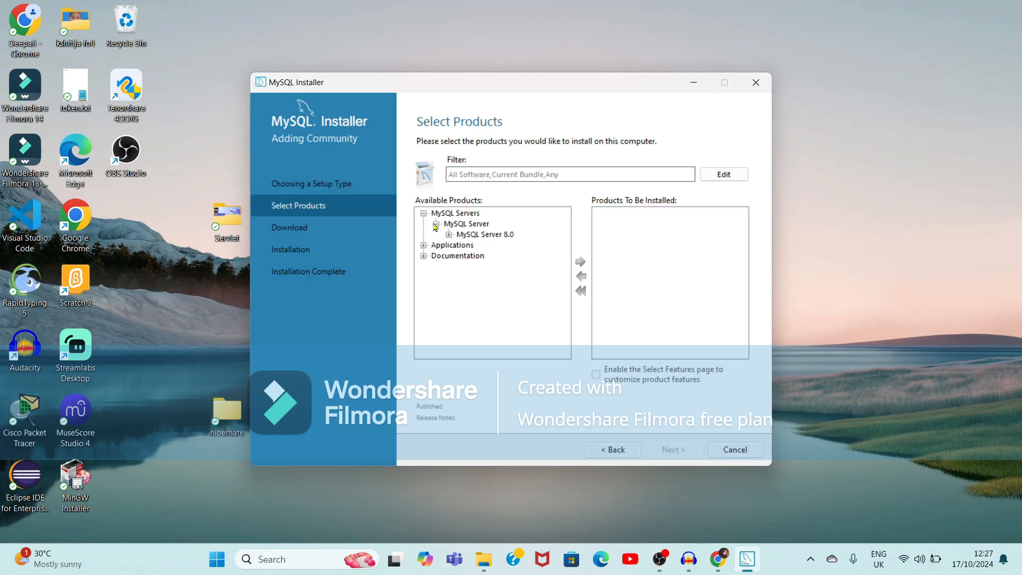
left_click(472, 215)
left_click(483, 236)
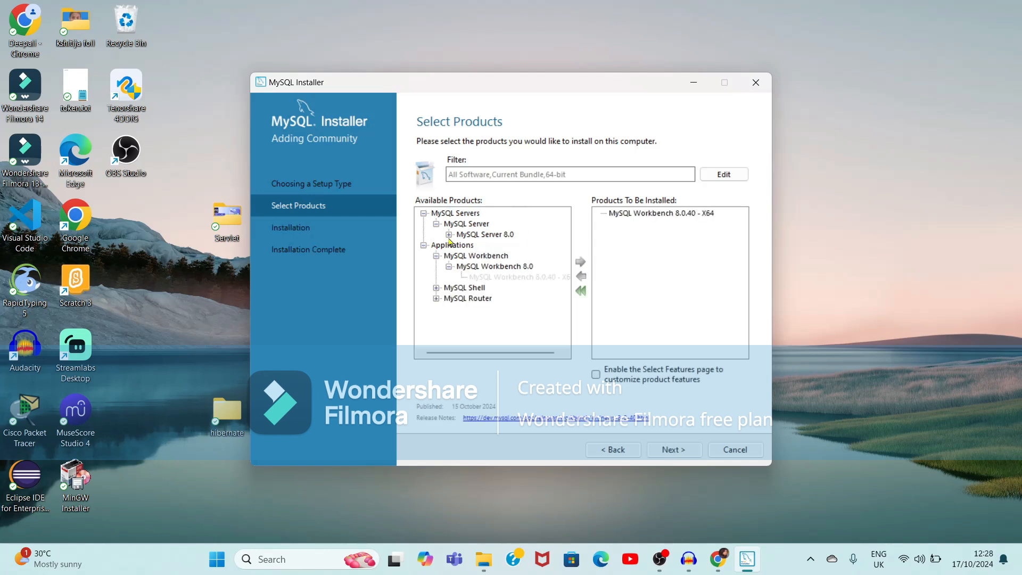
left_click(449, 234)
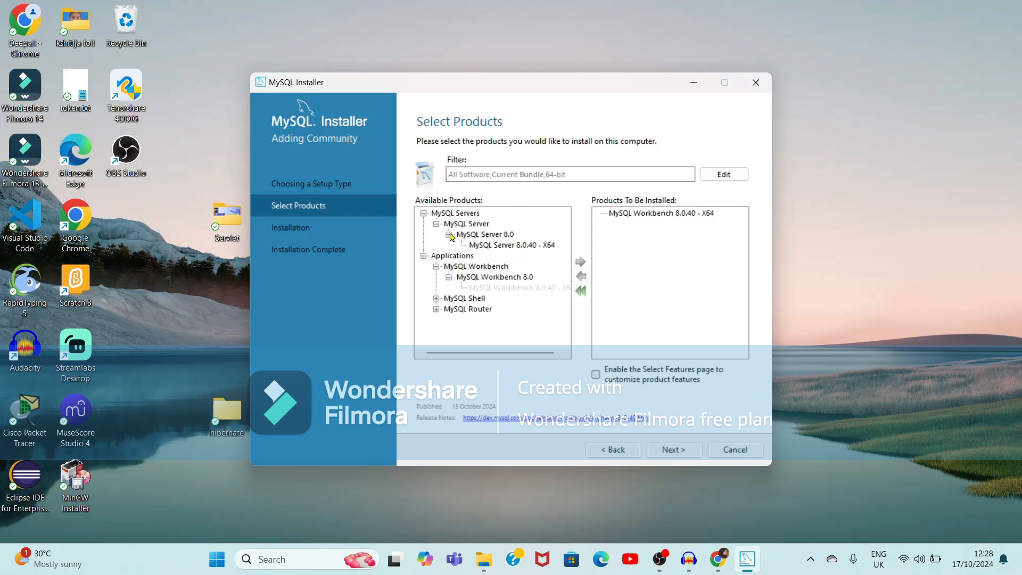
left_click(540, 248)
left_click(580, 263)
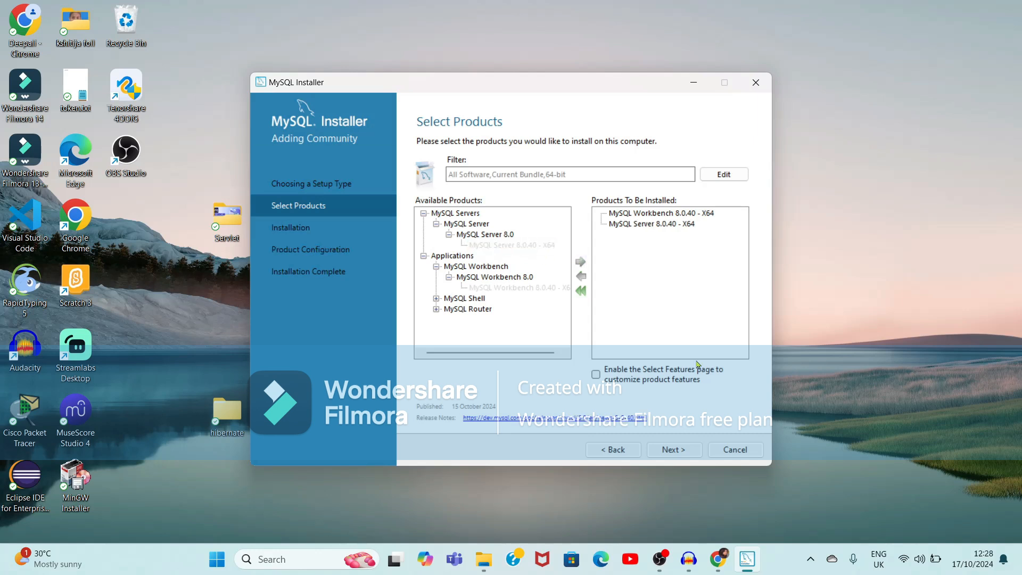
Add MySQL Shell 8.0.40 - X64 alongside Workbench and Server, and continue to Installation
left_click(436, 298)
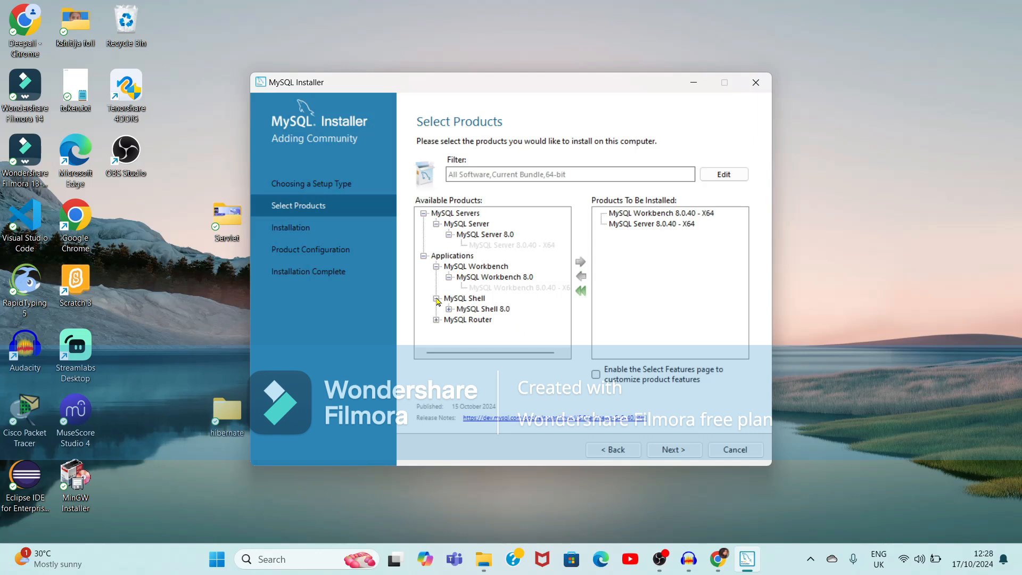
left_click(448, 309)
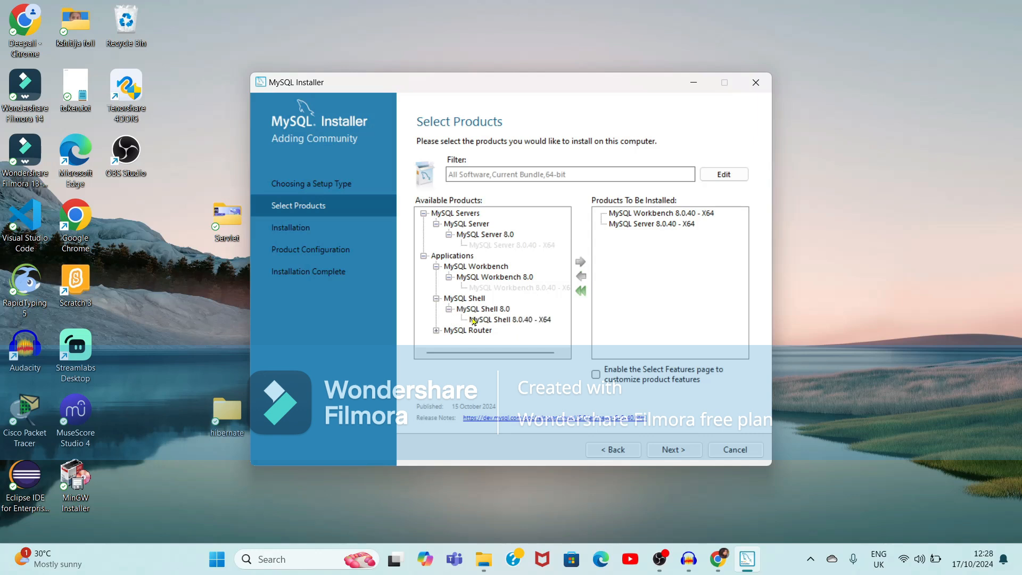
left_click(521, 320)
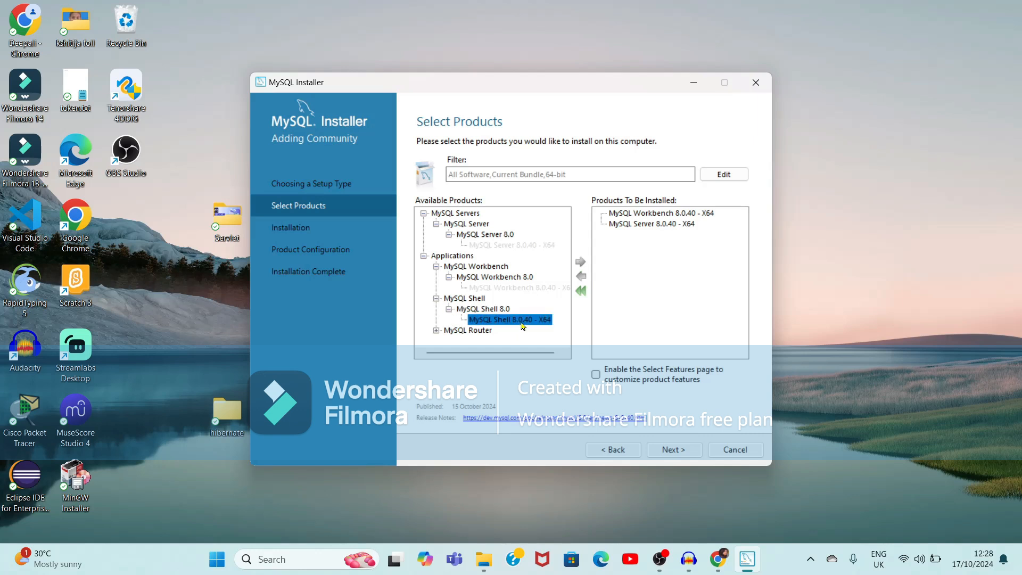
left_click(581, 262)
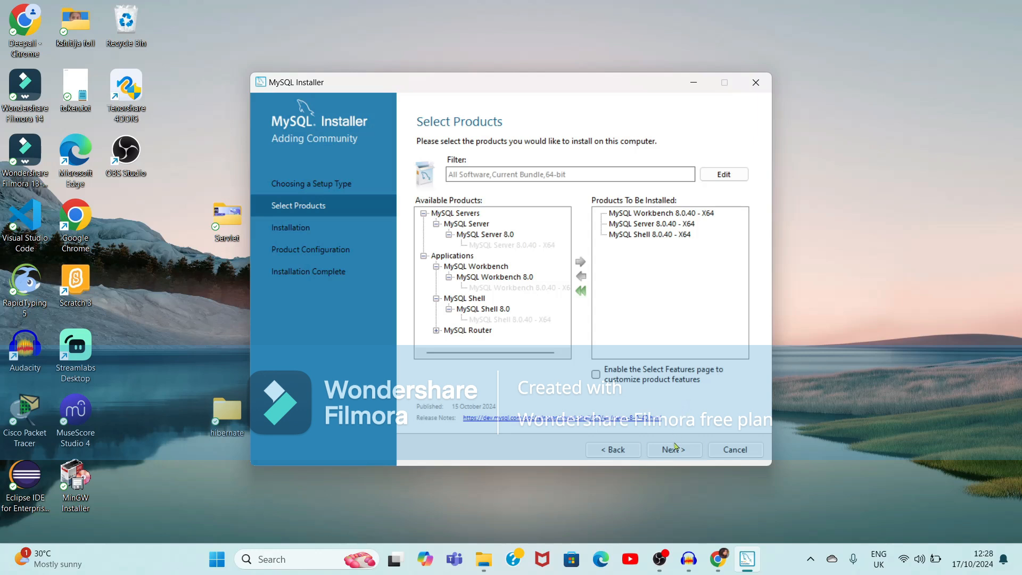
left_click(675, 451)
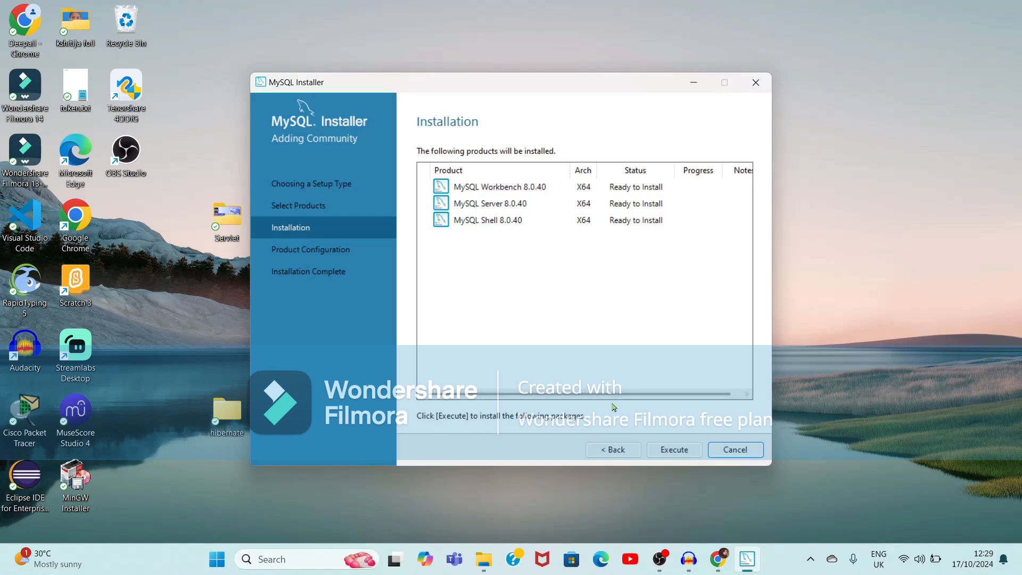
Install MySQL Workbench, Server and Shell 8.0.40 until all show Complete, then continue
left_click(681, 455)
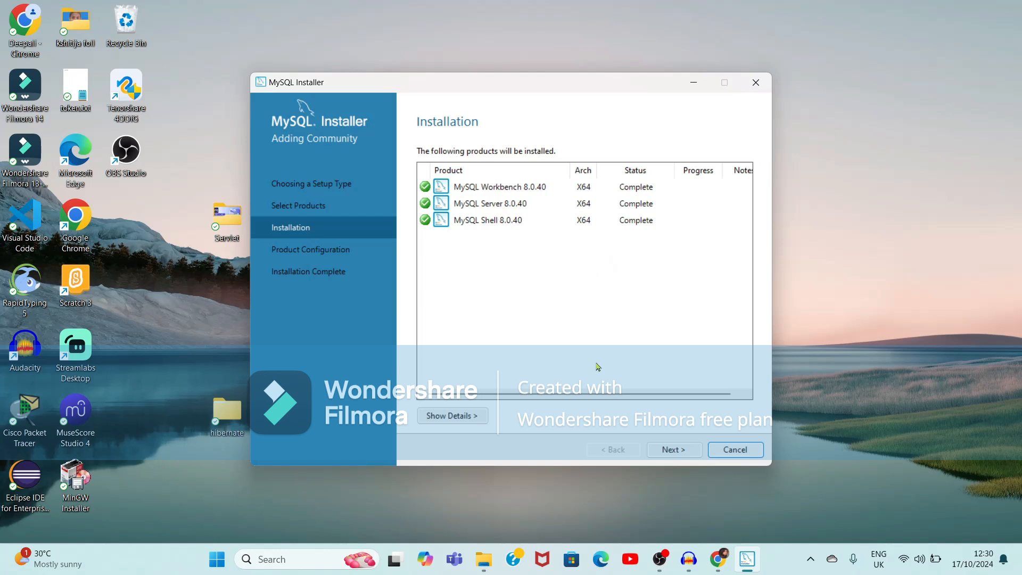
left_click(662, 450)
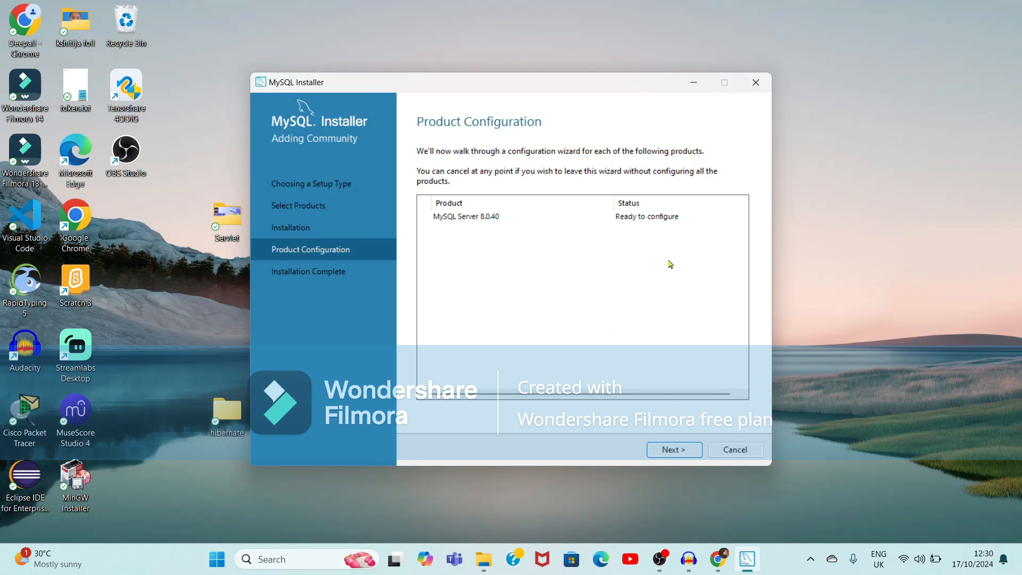
Accept Development Computer, port 3306 and strong password authentication for MySQL Server 8.0.40
left_click(657, 451)
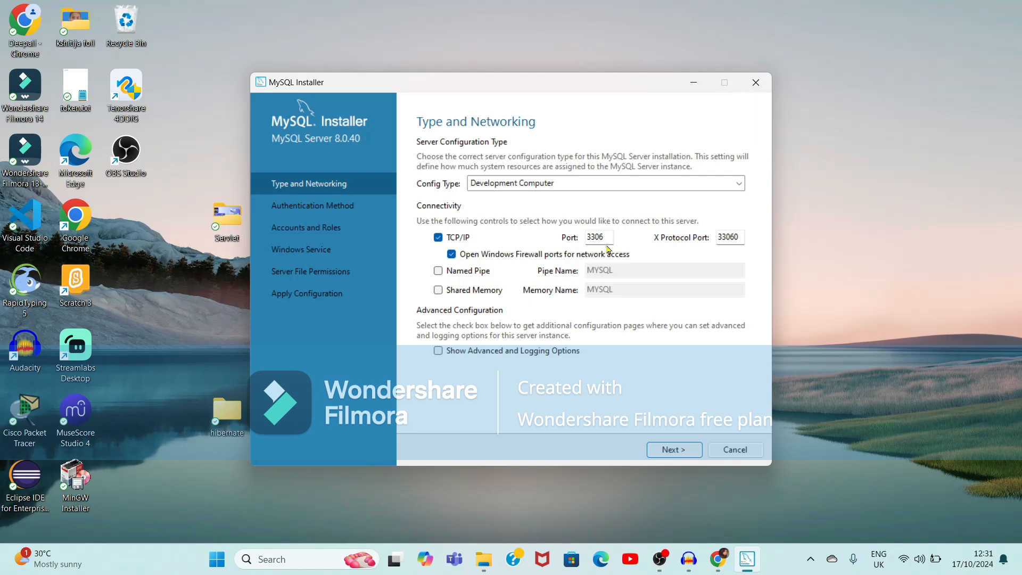
left_click(656, 450)
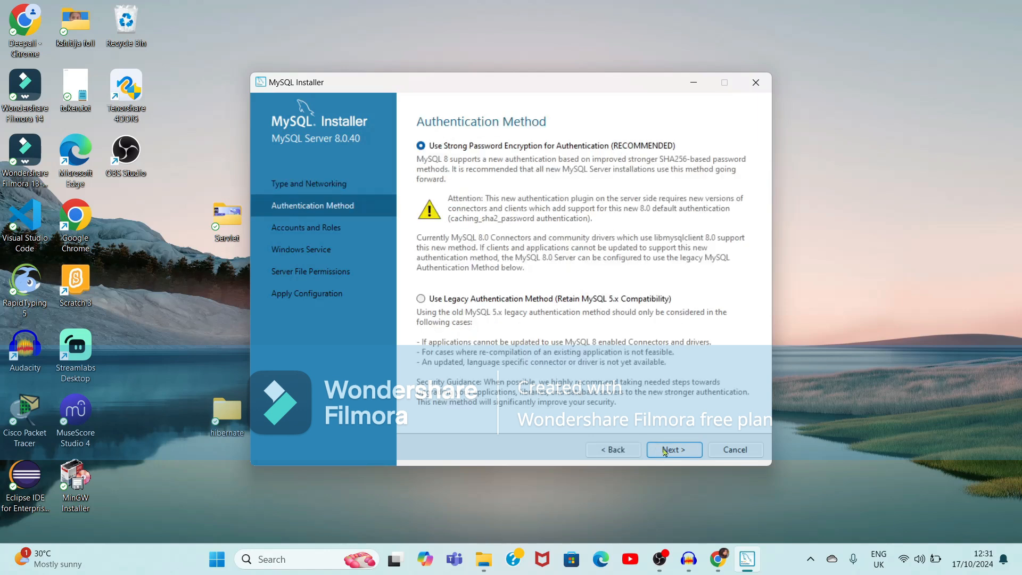
left_click(668, 452)
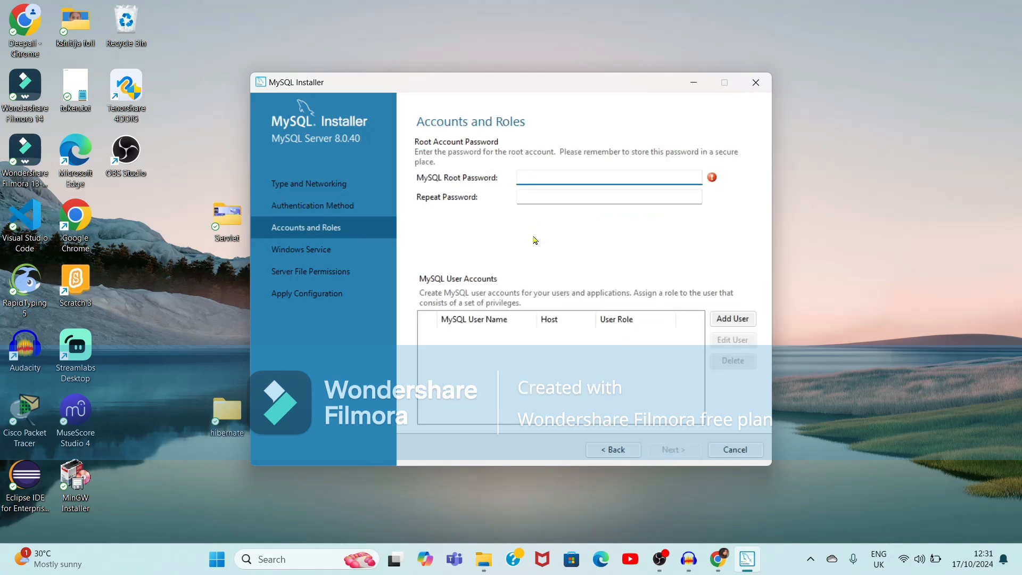
Enter and confirm the root password, keeping the MySQL80 service and default file permissions
type("1234")
left_click(524, 191)
type("1234")
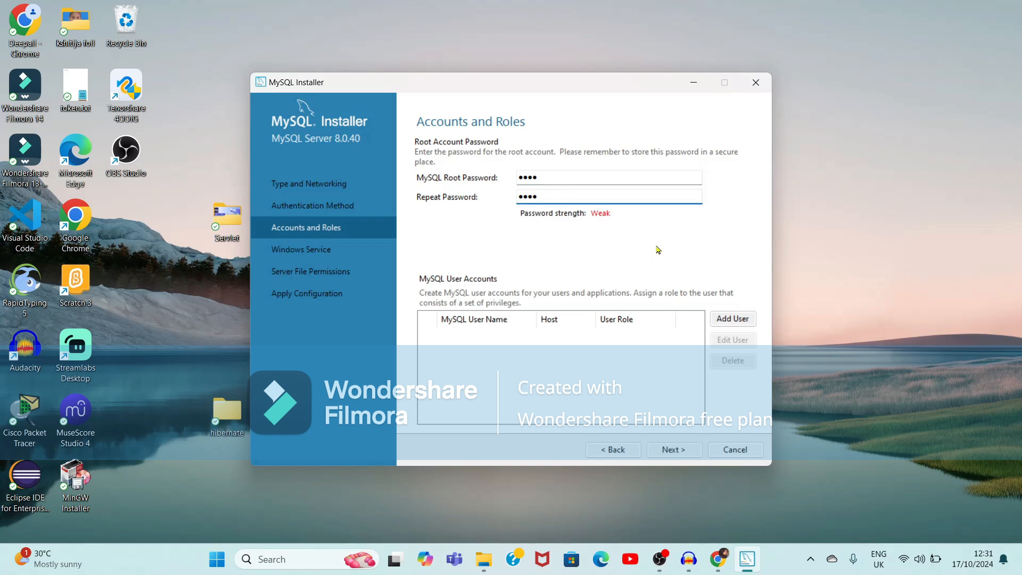
left_click(671, 450)
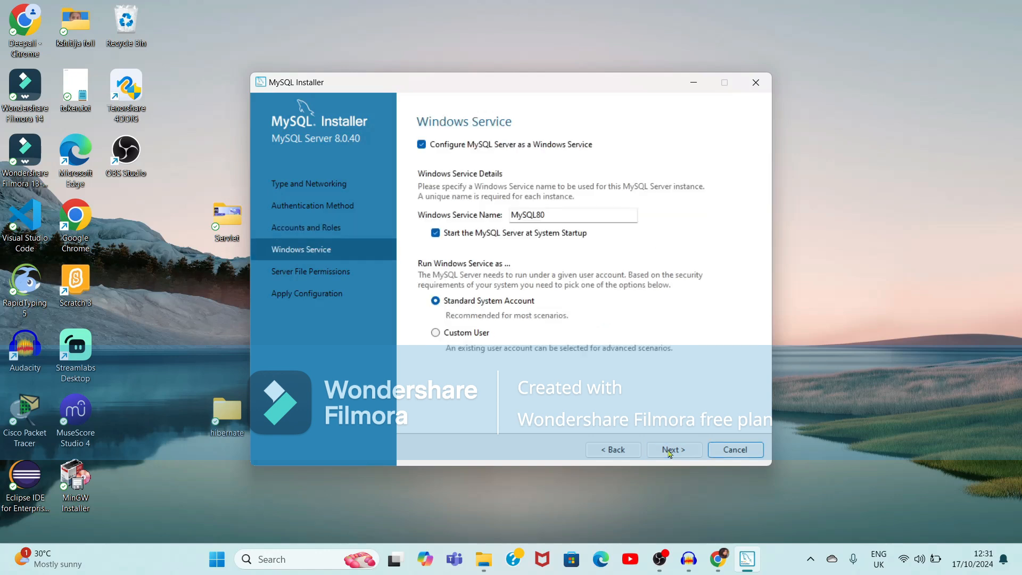
left_click(666, 450)
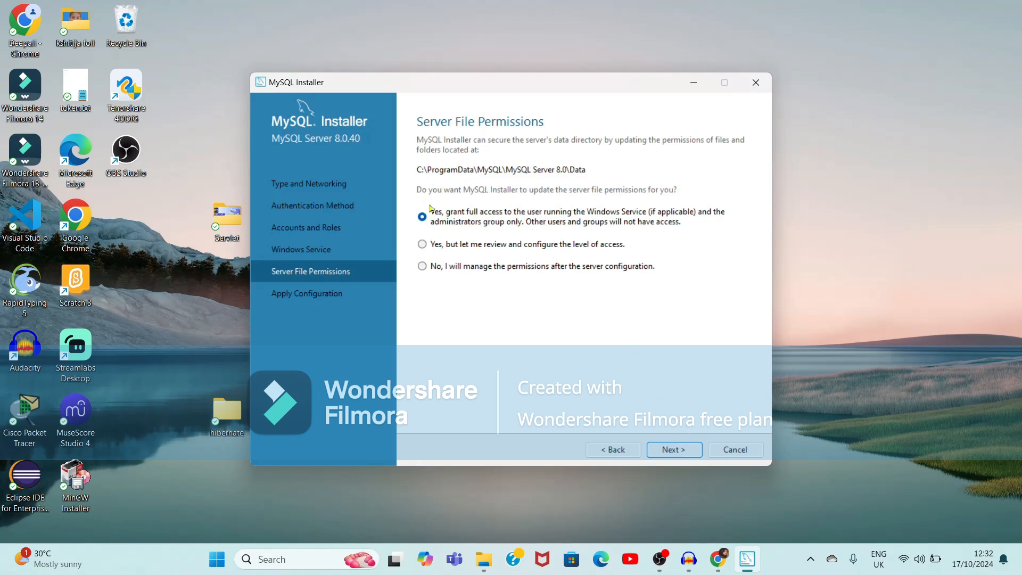
left_click(669, 450)
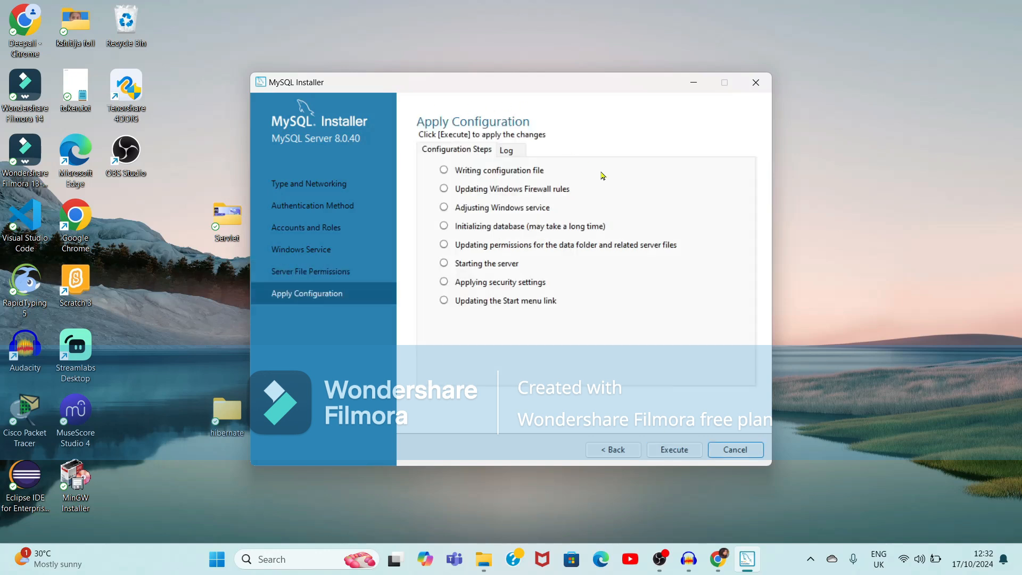
Execute the MySQL Server 8.0.40 configuration and finish once every step succeeds
left_click(666, 452)
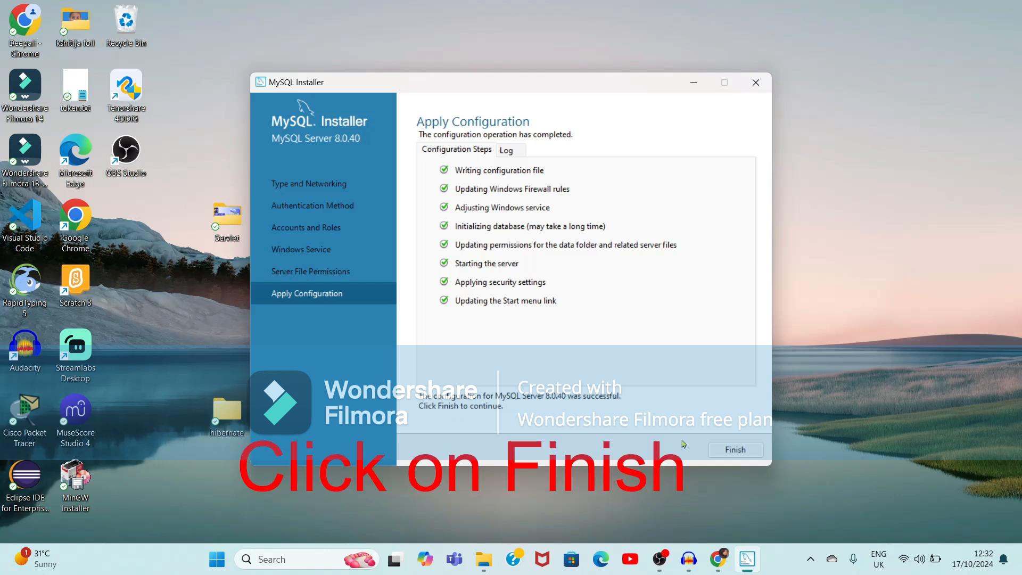
left_click(728, 452)
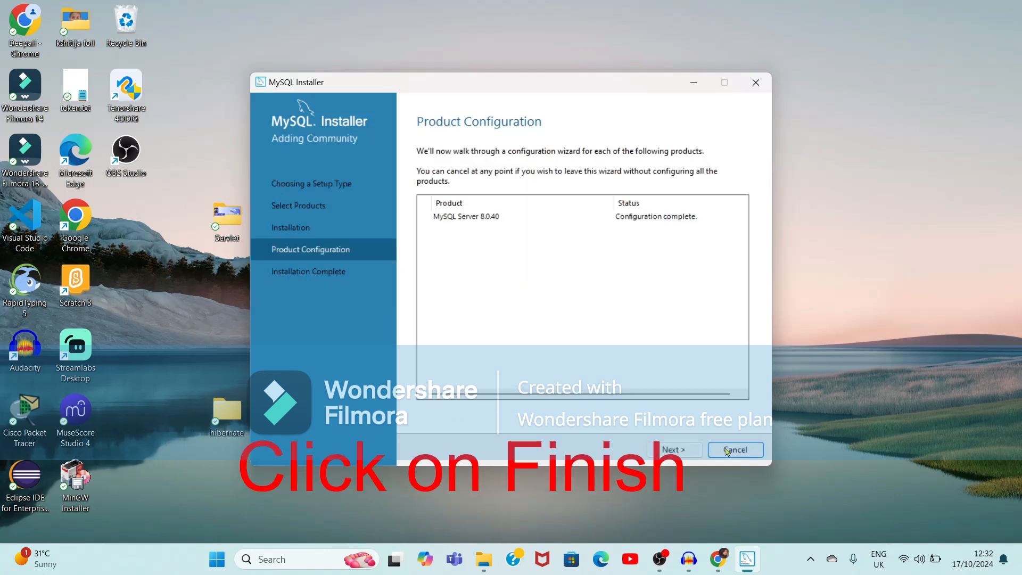
Finish setup with Start MySQL Shell unchecked so only MySQL Workbench launches
left_click(673, 452)
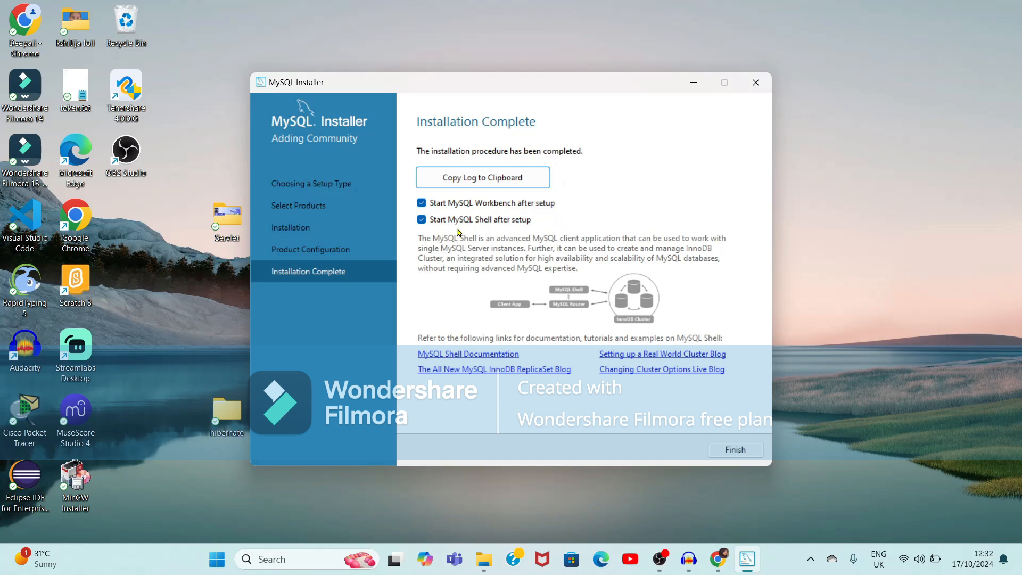
left_click(422, 221)
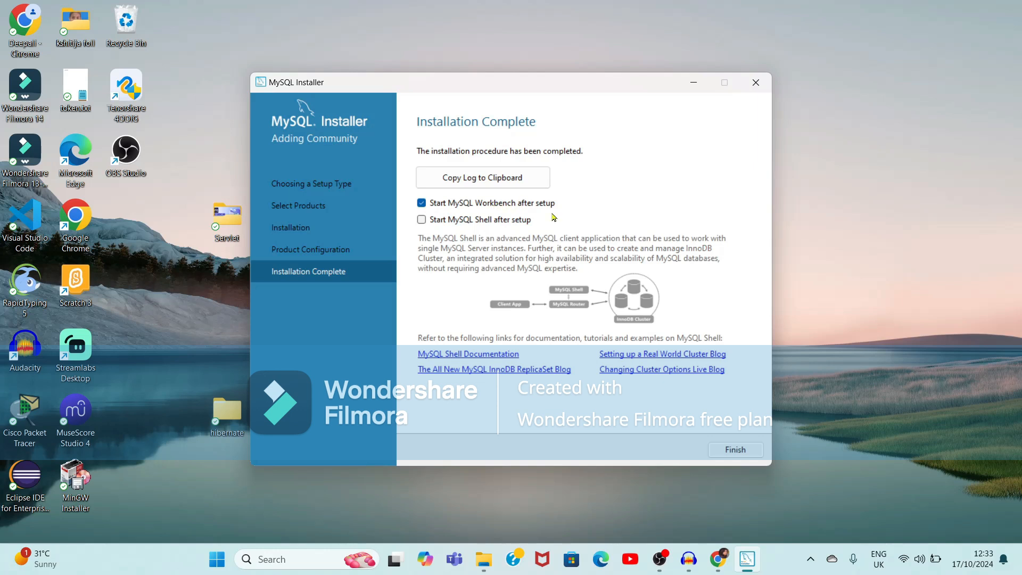
left_click(736, 451)
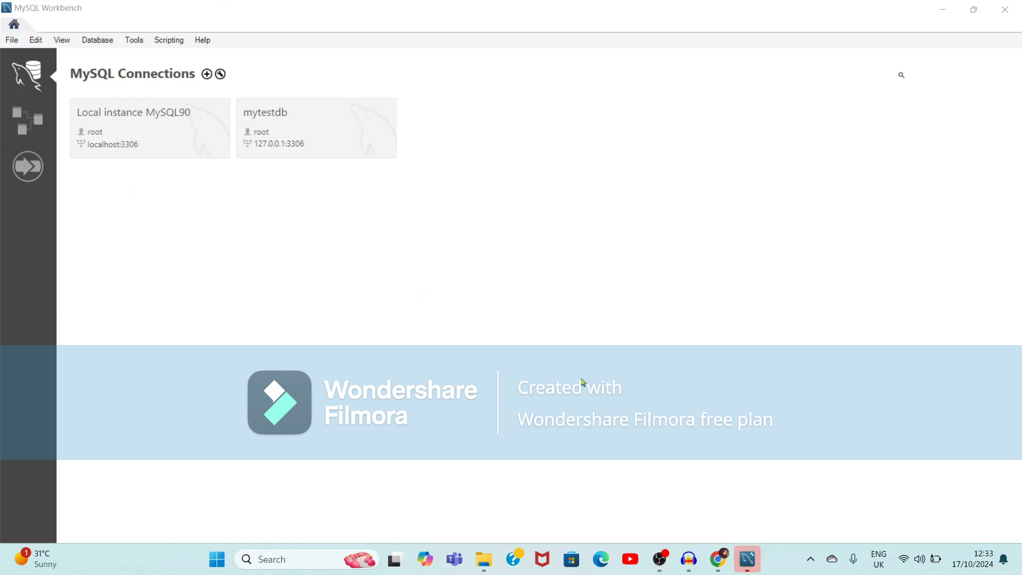
Check Workbench's Database menu connection commands, then minimize Workbench to the desktop
left_click(98, 42)
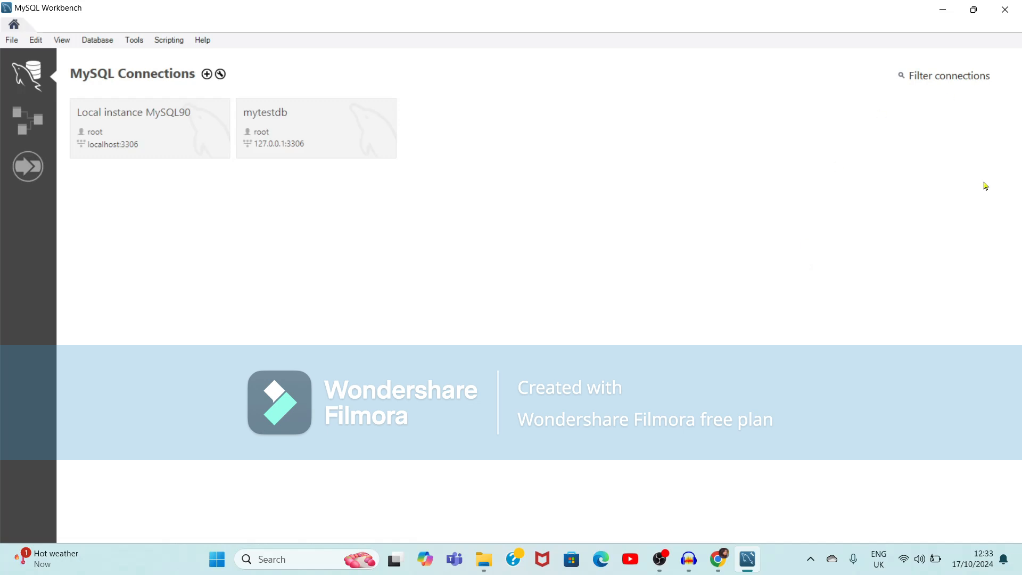
left_click(943, 10)
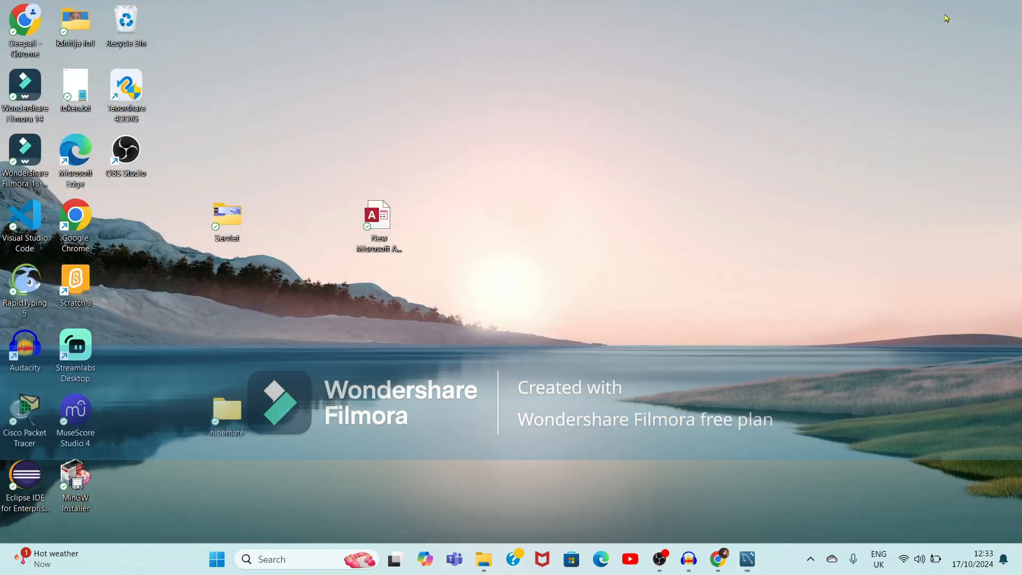